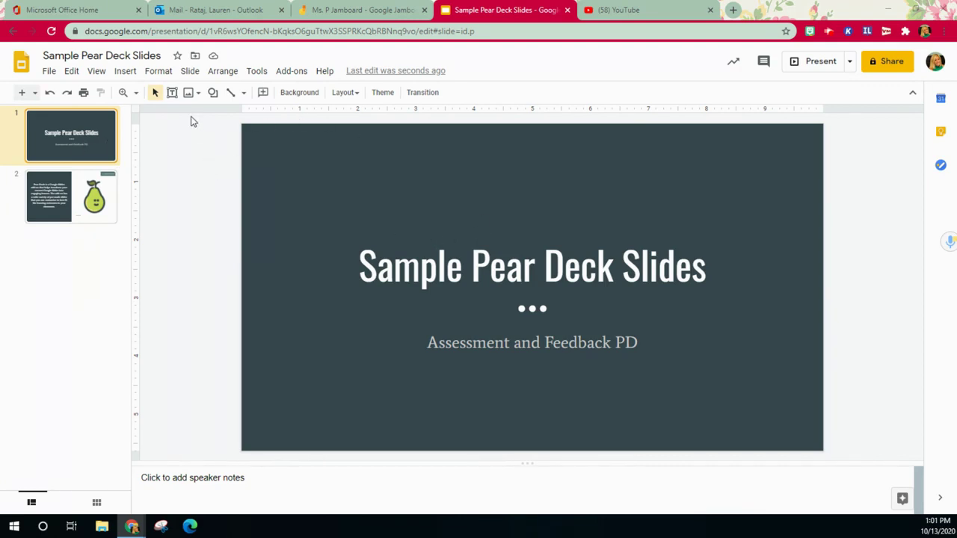
# Step: Open the Pear Deck add-on for the presentation and go to its template library
pyautogui.click(285, 72)
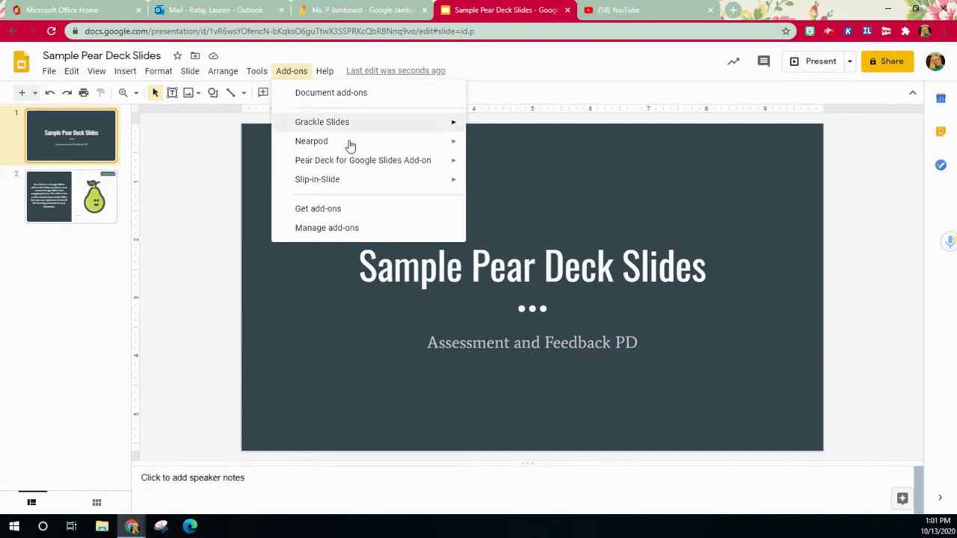
pyautogui.moveTo(346, 168)
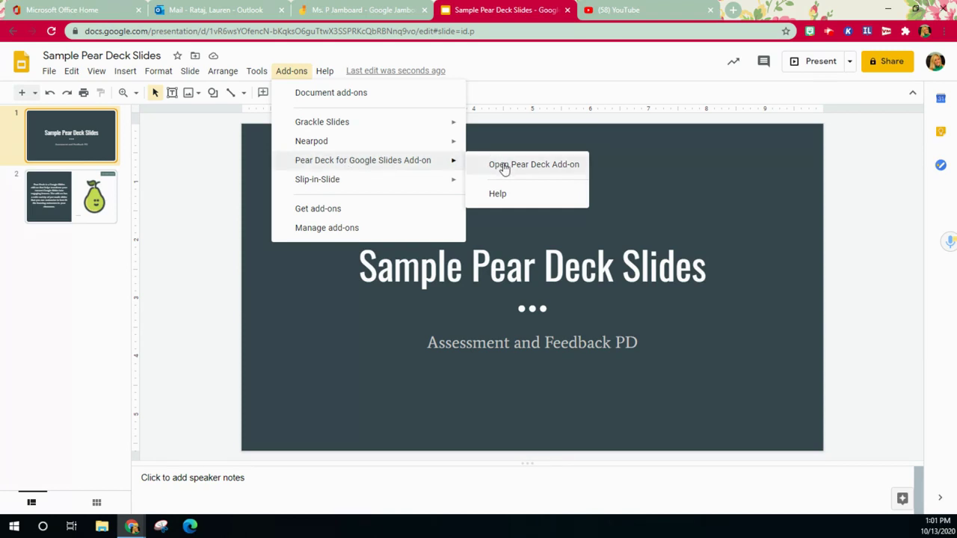
pyautogui.click(529, 165)
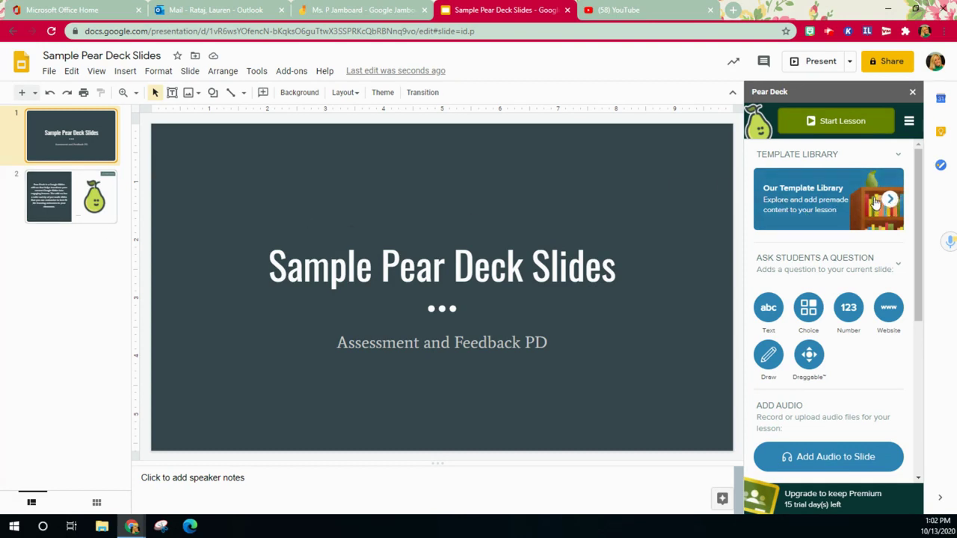
pyautogui.click(886, 199)
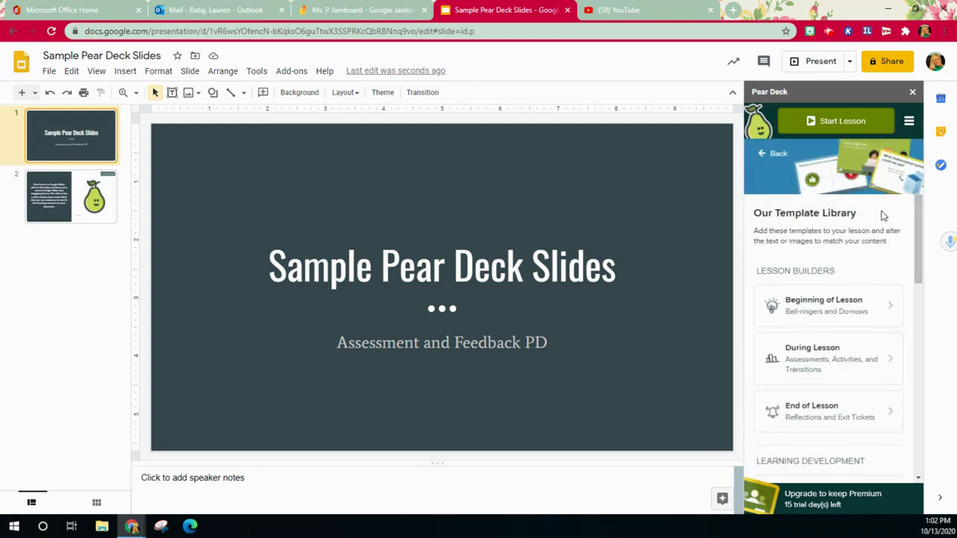
# Step: Look through the template library's Lesson Builders, Learning Development and Subject Areas categories
pyautogui.scroll(-1, 882, 216)
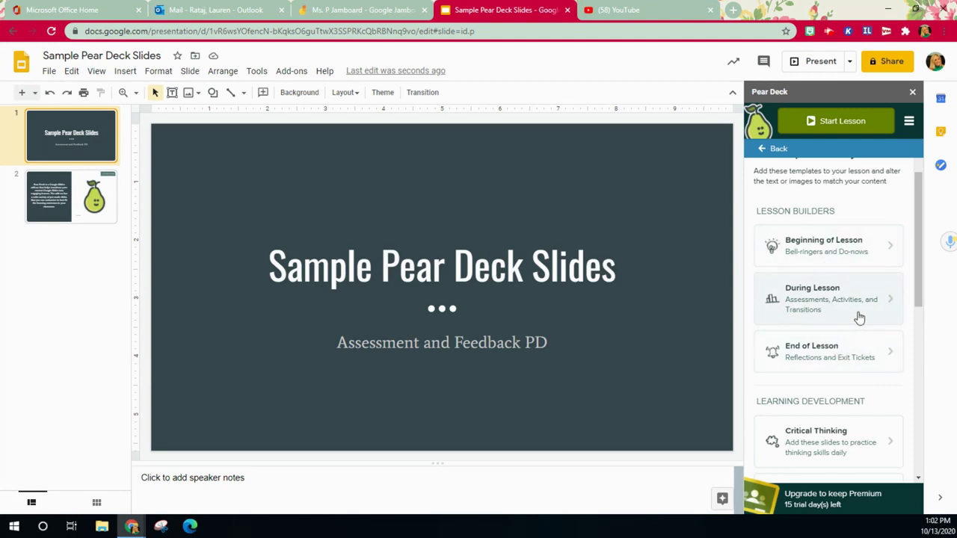
pyautogui.scroll(-3, 854, 320)
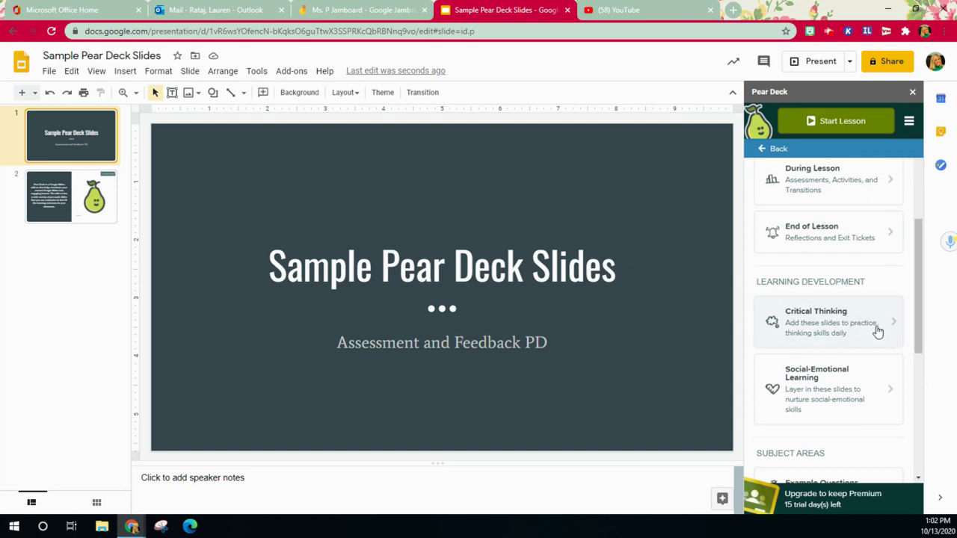
pyautogui.scroll(-3, 841, 364)
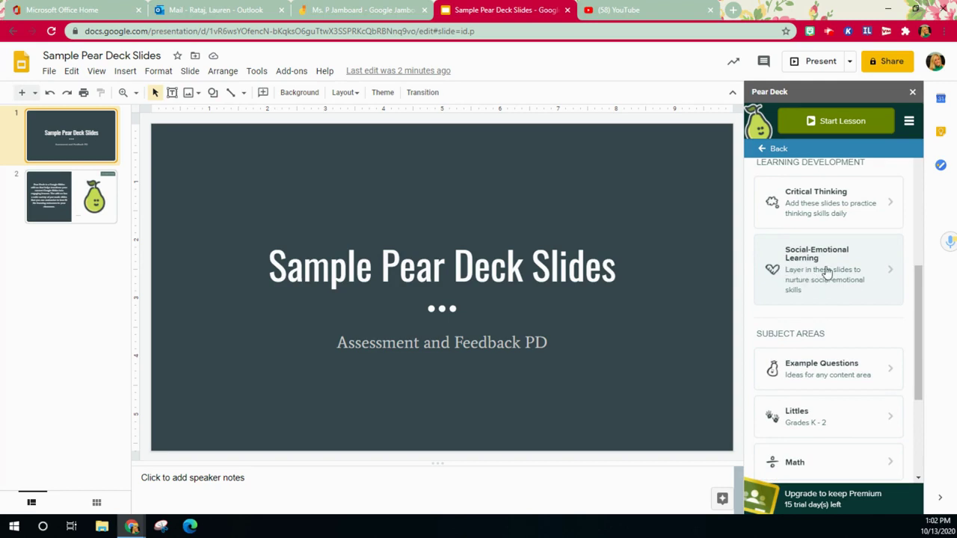
pyautogui.scroll(-1, 828, 269)
pyautogui.scroll(-1, 822, 246)
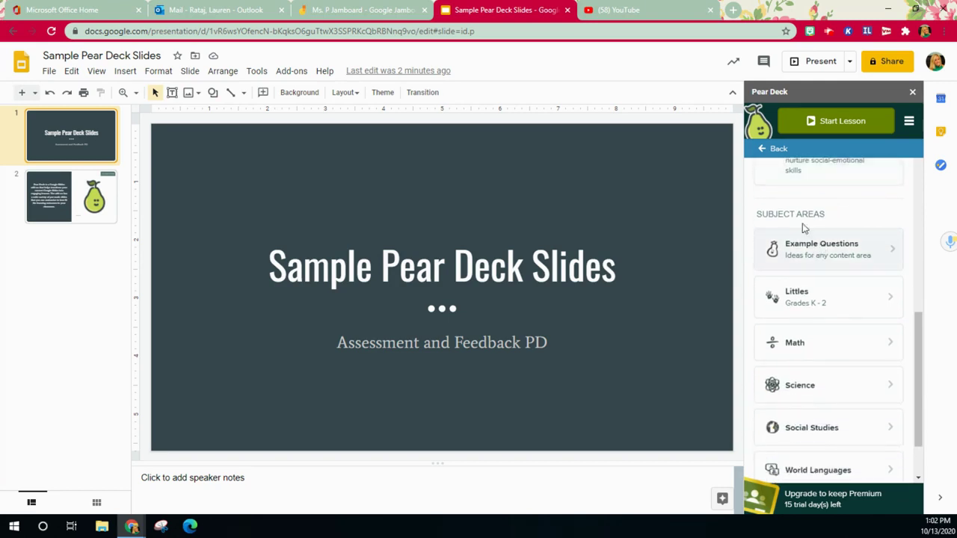
pyautogui.scroll(-1, 840, 316)
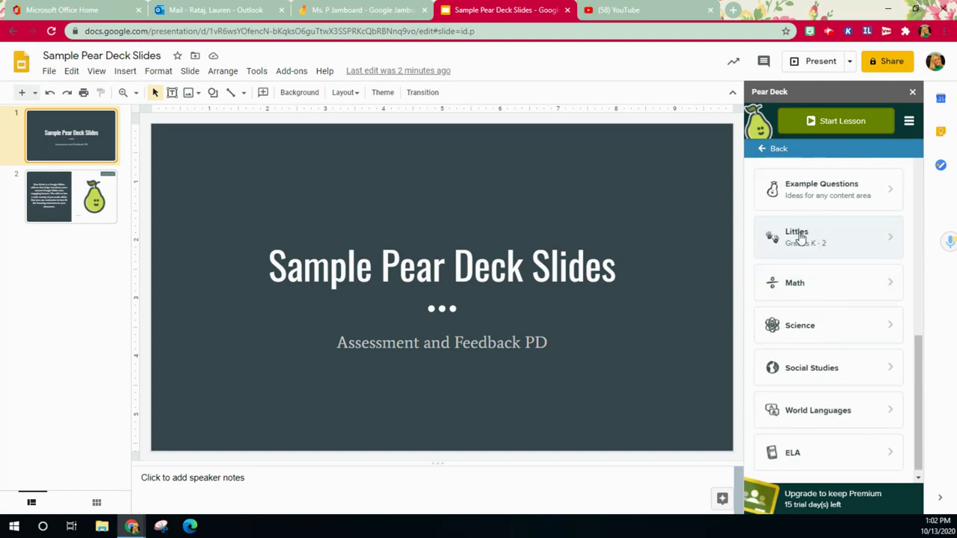
pyautogui.scroll(-1, 873, 247)
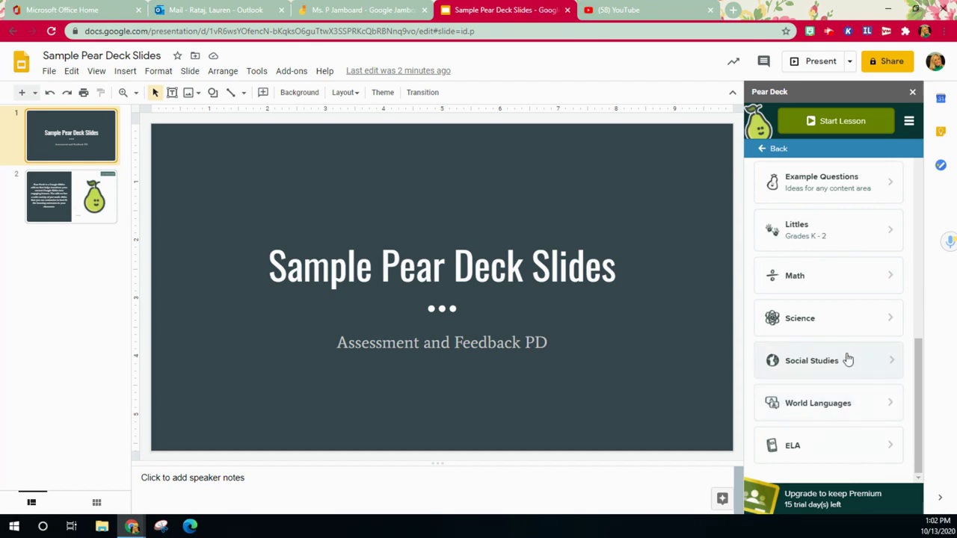
pyautogui.scroll(10, 792, 350)
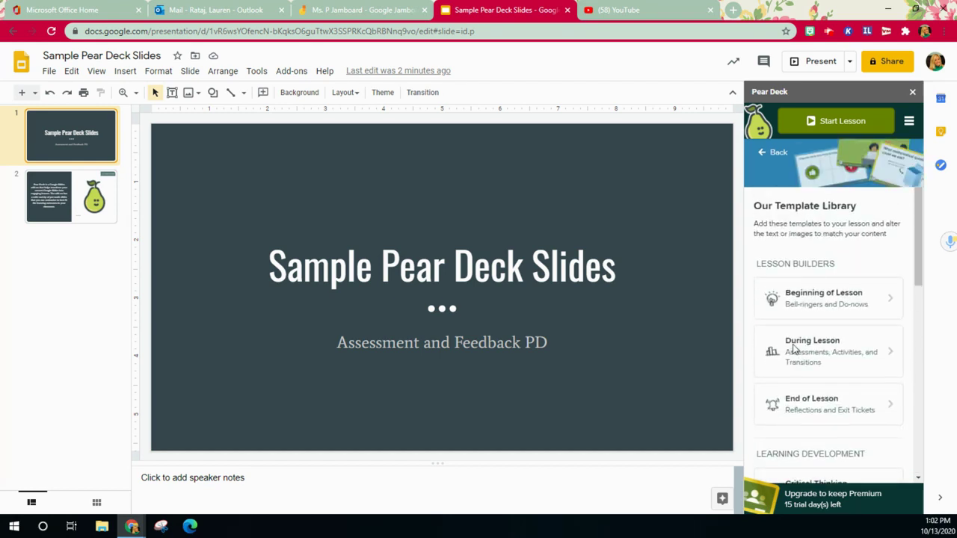
pyautogui.scroll(-1, 798, 354)
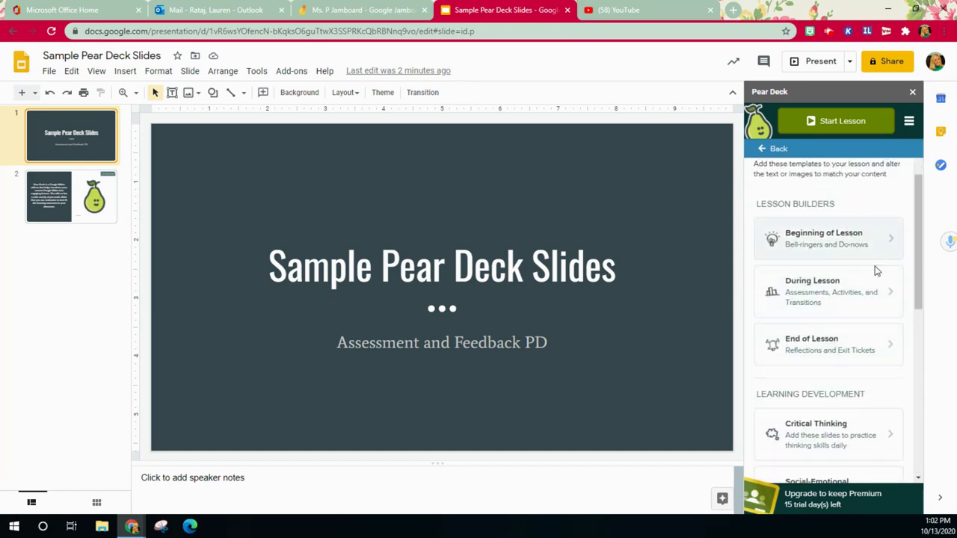
pyautogui.scroll(-2, 852, 246)
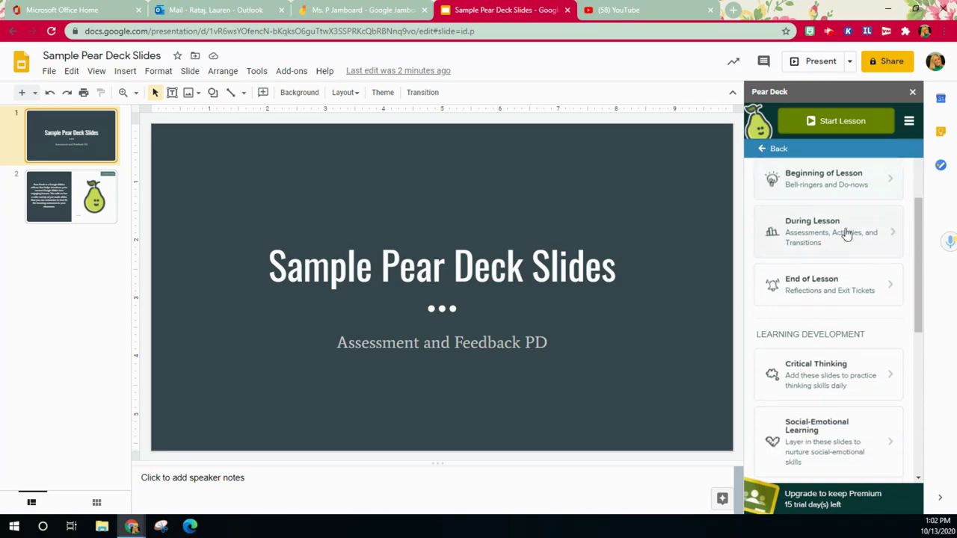
pyautogui.scroll(-3, 860, 270)
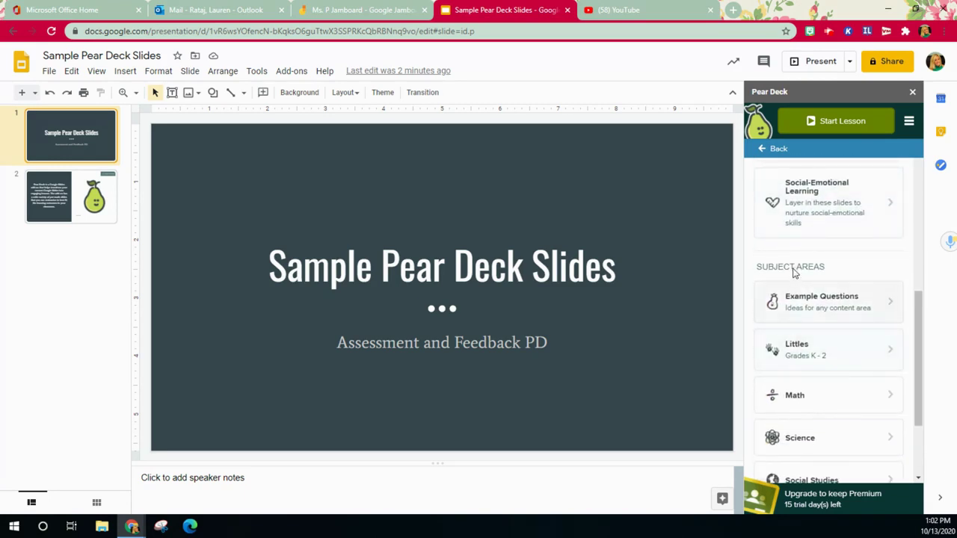
# Step: Insert the "Fill in the missing letter" drawing slide from the Littles (Grades K - 2) templates after the title slide
pyautogui.click(809, 361)
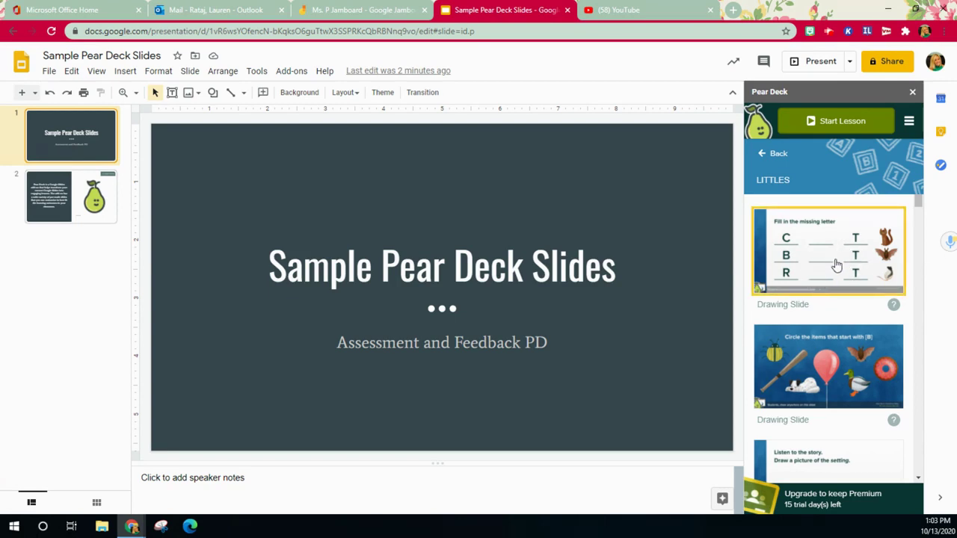
pyautogui.scroll(-4, 850, 370)
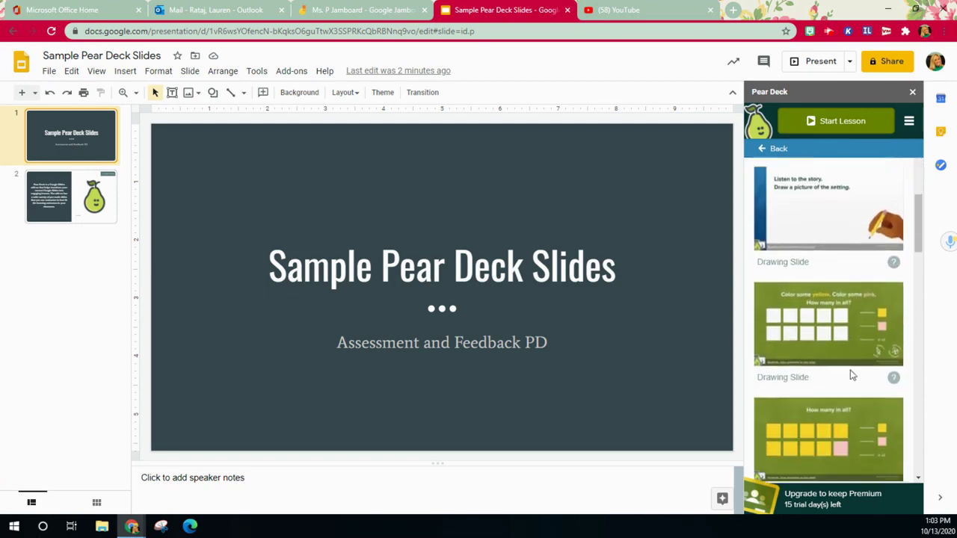
pyautogui.scroll(5, 850, 370)
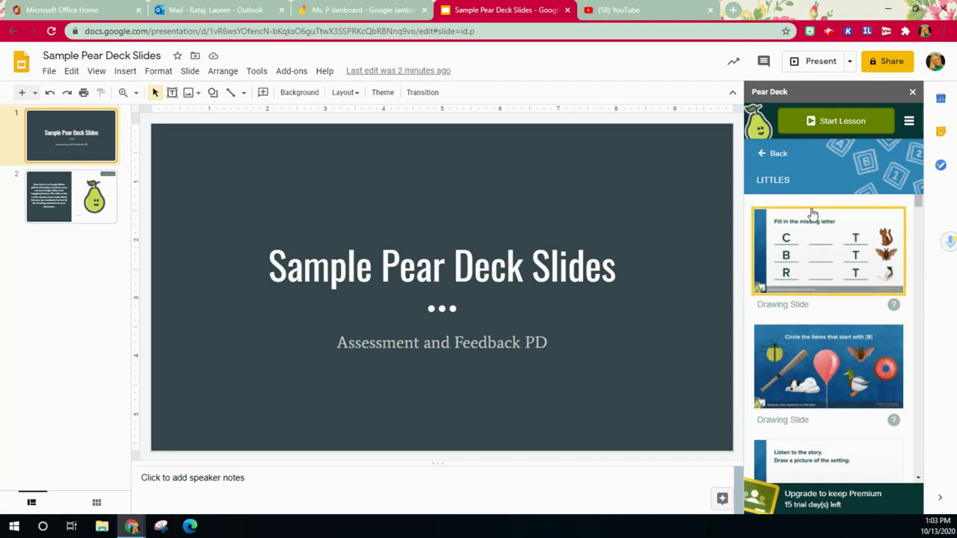
pyautogui.click(826, 260)
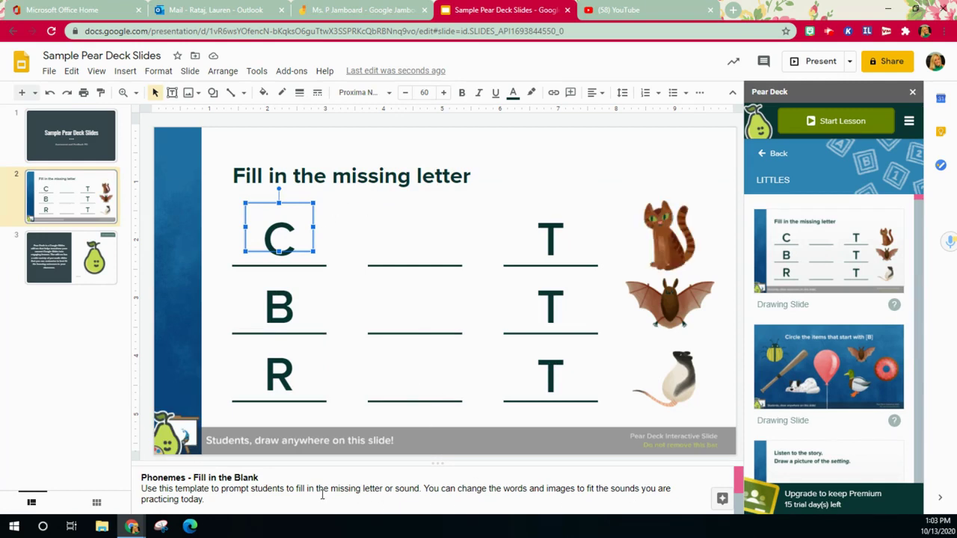
# Step: Read through the speaker notes of the "Fill in the missing letter" slide for its usage instructions and question type
pyautogui.click(210, 500)
pyautogui.click(274, 477)
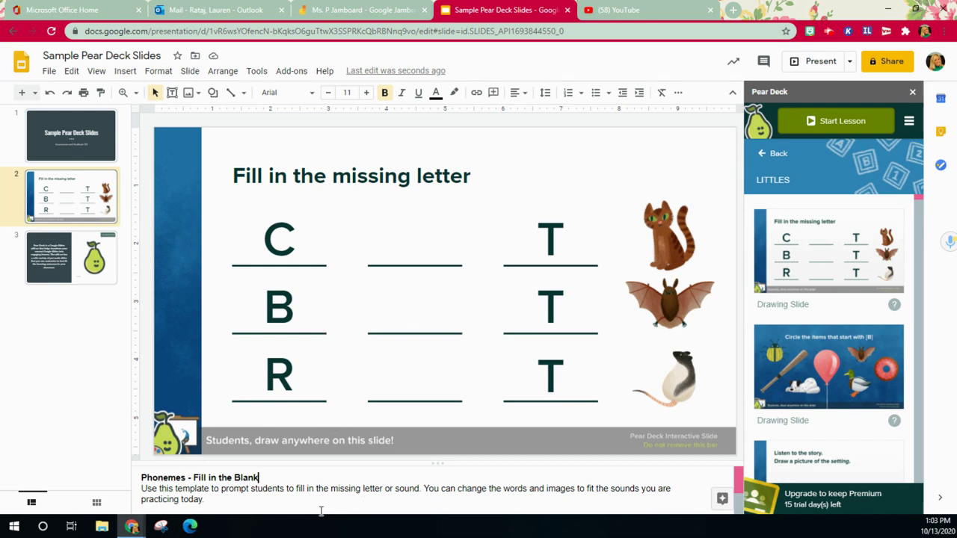
pyautogui.scroll(-3, 281, 496)
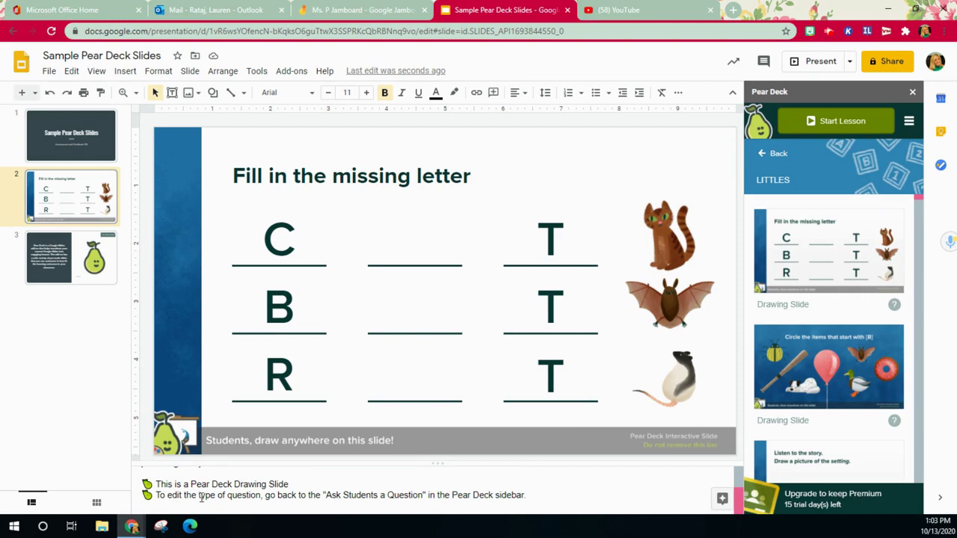
pyautogui.scroll(3, 203, 498)
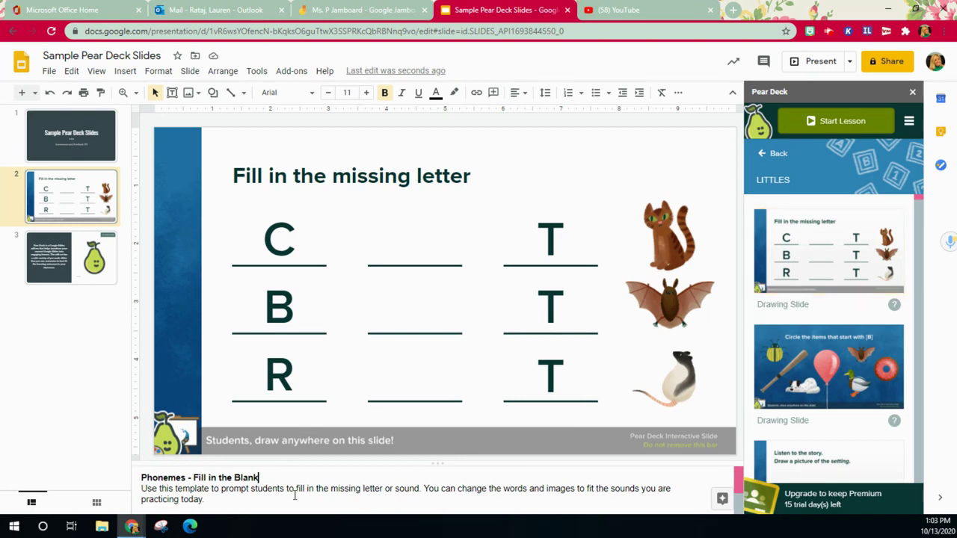
# Step: Examine the other Littles templates and the interactive slide type each one uses
pyautogui.scroll(-6, 817, 340)
pyautogui.scroll(-5, 816, 342)
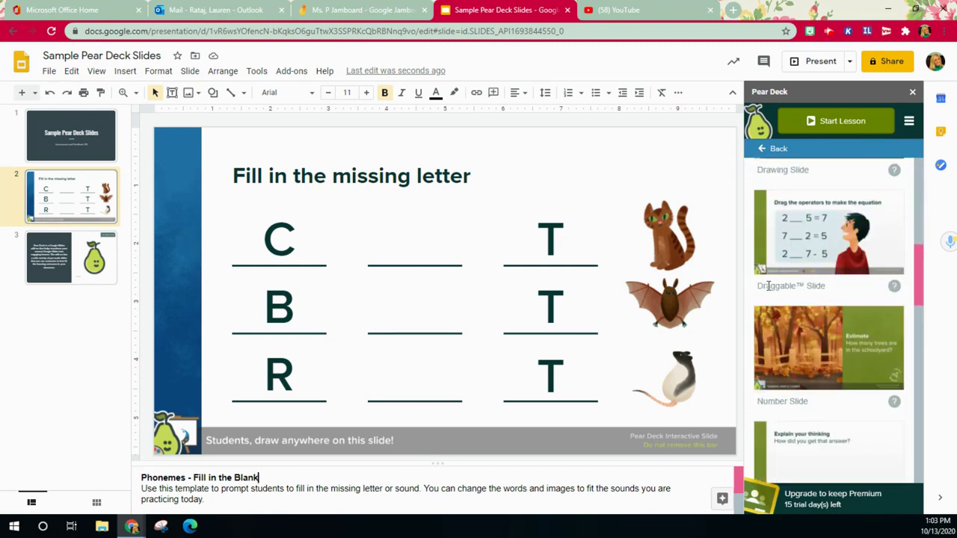
pyautogui.scroll(-6, 818, 329)
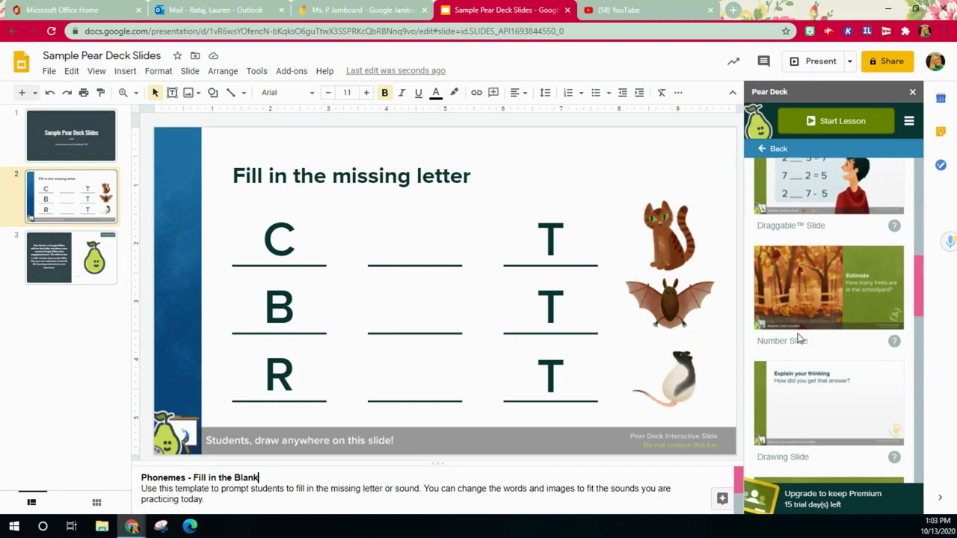
pyautogui.scroll(-6, 815, 345)
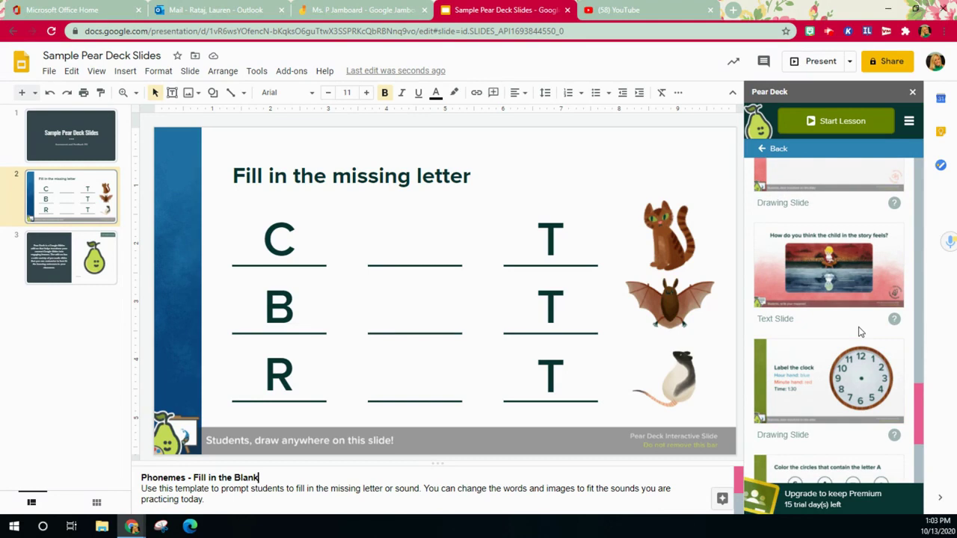
pyautogui.scroll(-3, 772, 320)
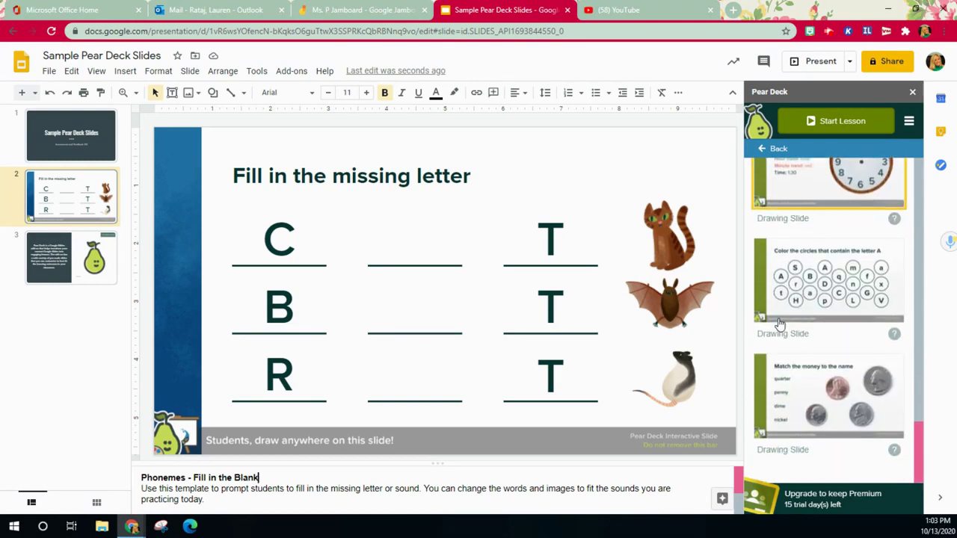
pyautogui.scroll(3, 793, 331)
pyautogui.scroll(10, 792, 330)
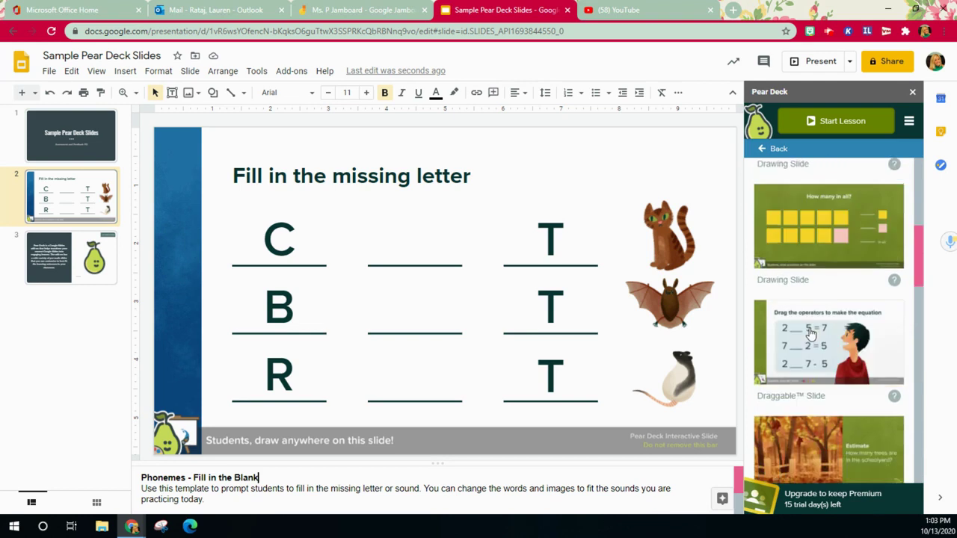
pyautogui.click(230, 502)
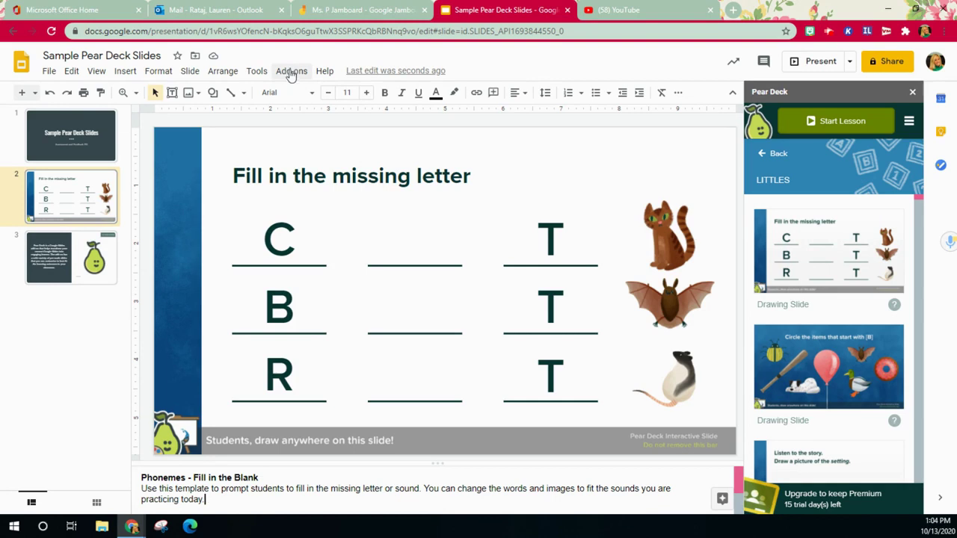
pyautogui.click(291, 72)
pyautogui.moveTo(329, 163)
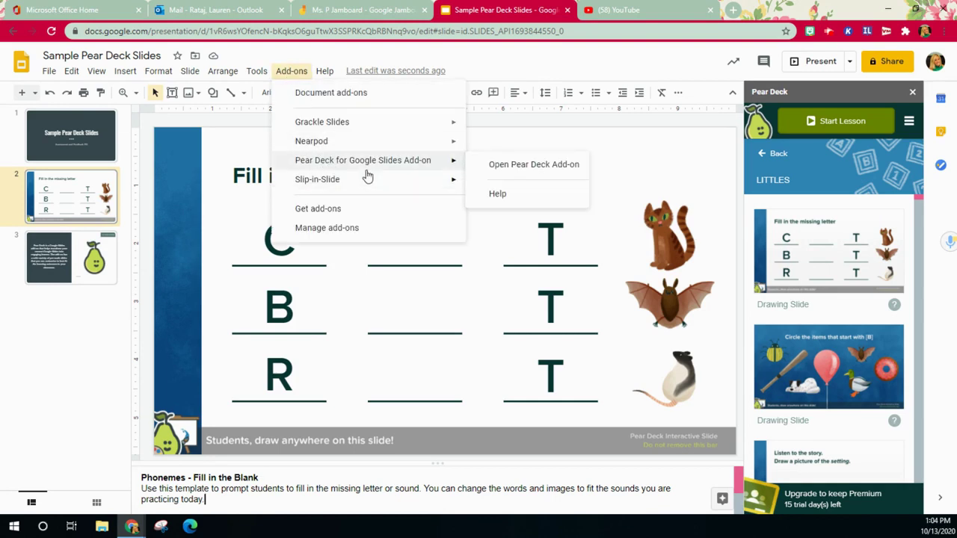
# Step: Leave the Littles templates for the add-on's main page and reopen the template library at its Lesson Builders categories
pyautogui.click(762, 153)
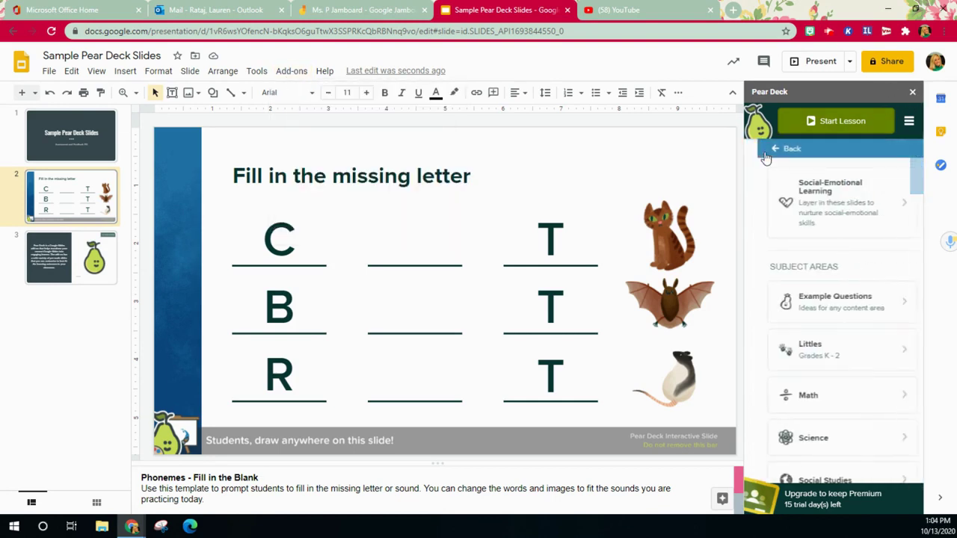
pyautogui.click(766, 151)
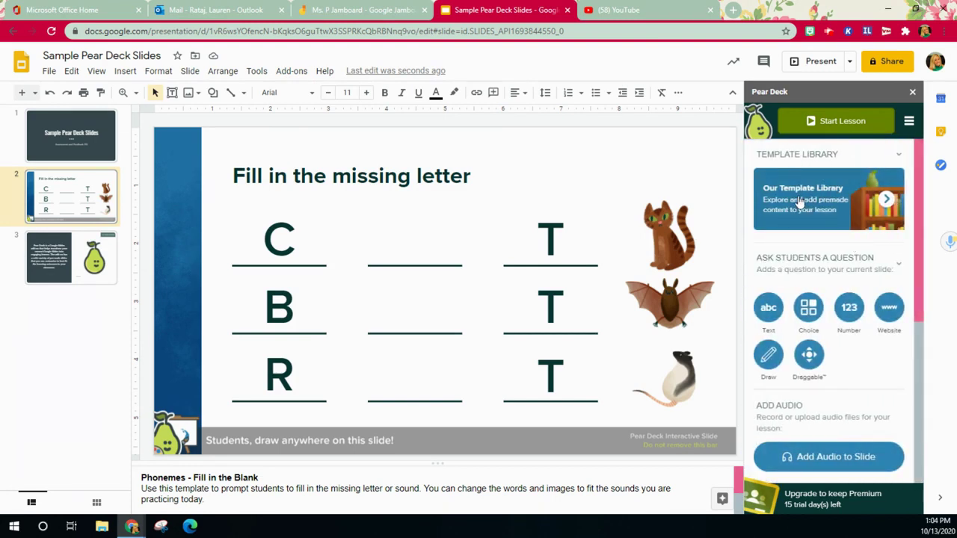
pyautogui.click(798, 200)
pyautogui.scroll(5, 891, 213)
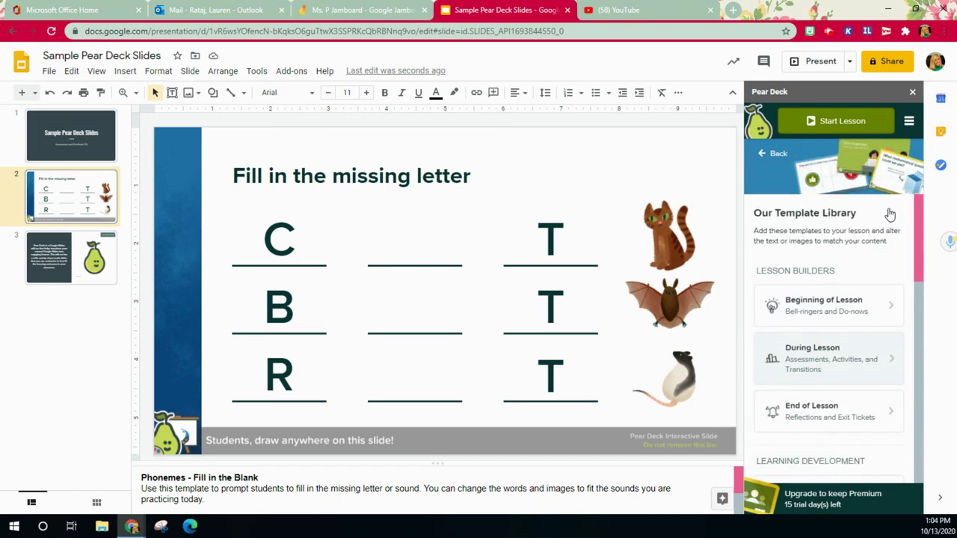